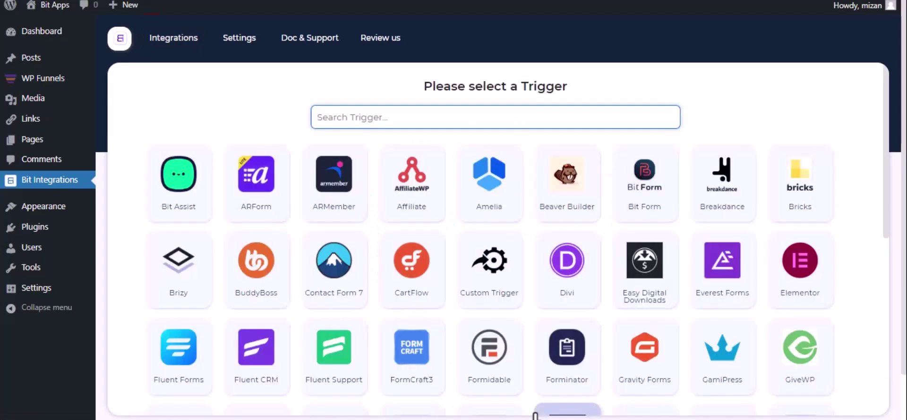
Pick WPFunnels as the trigger, copy its webhook URL and start fetching test data.
type("wp")
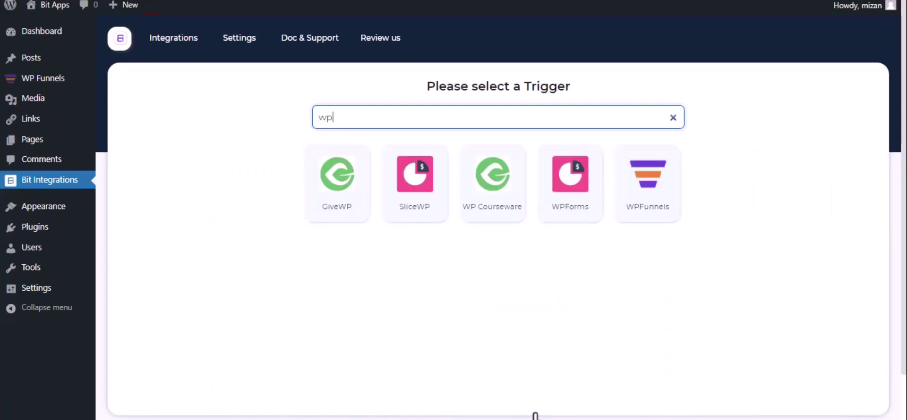
left_click(638, 208)
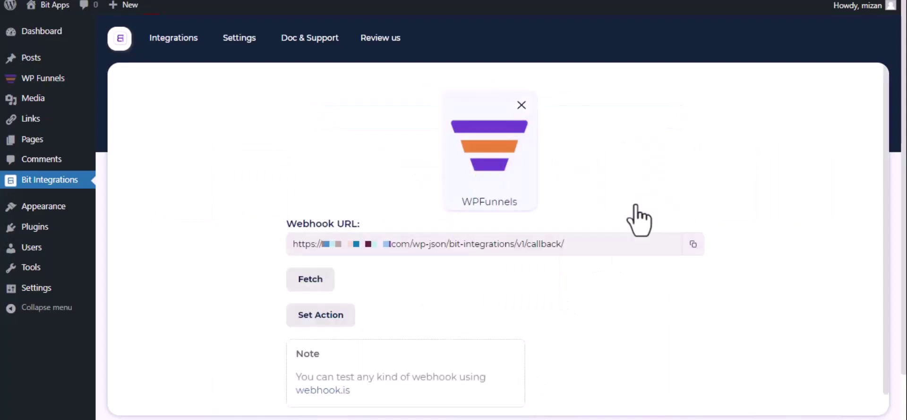
left_click(692, 245)
left_click(300, 282)
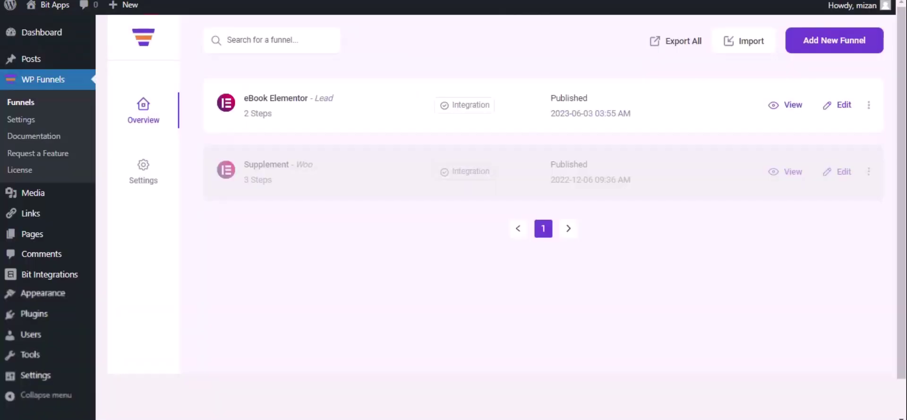
Open the eBook Elementor funnel's Webhook settings and add a new webhook.
left_click(843, 106)
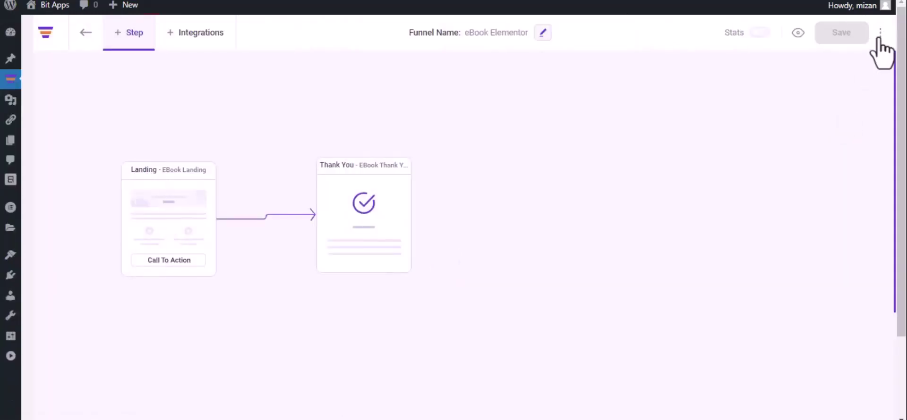
left_click(881, 33)
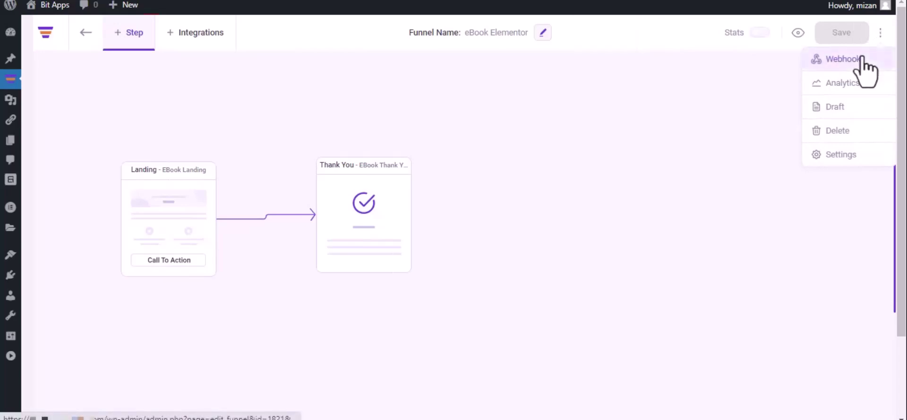
left_click(862, 59)
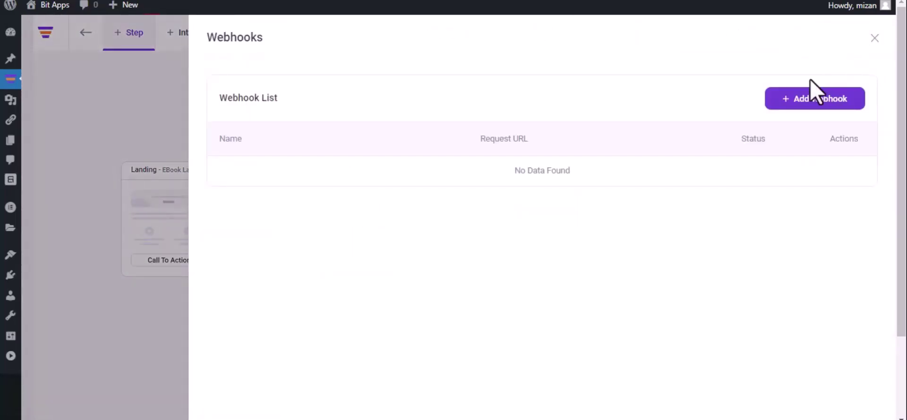
left_click(813, 99)
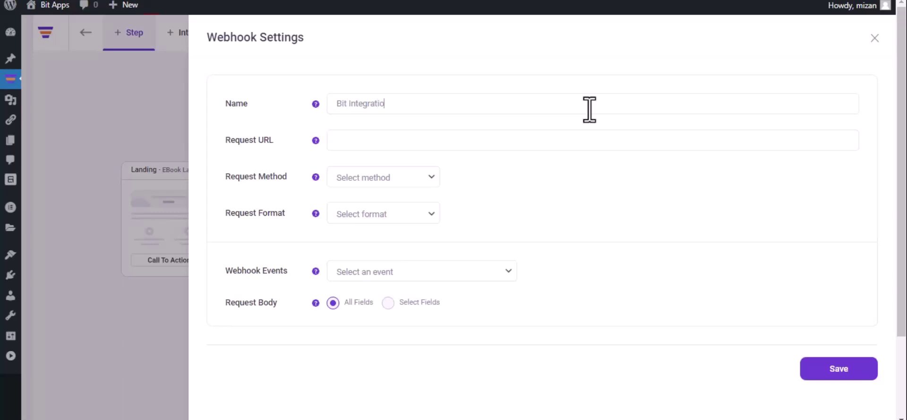
Paste the webhook URL as Request URL, choose POST, JSON and the eBook Landing optin event, then save.
left_click(451, 139)
key("ctrl+v")
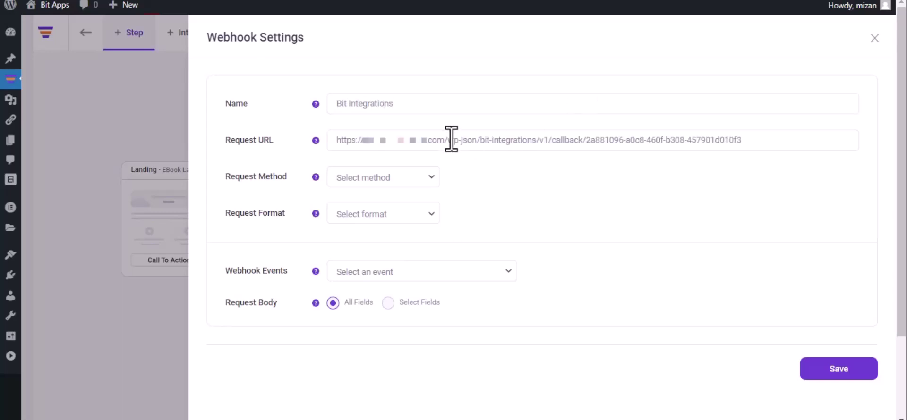
left_click(386, 184)
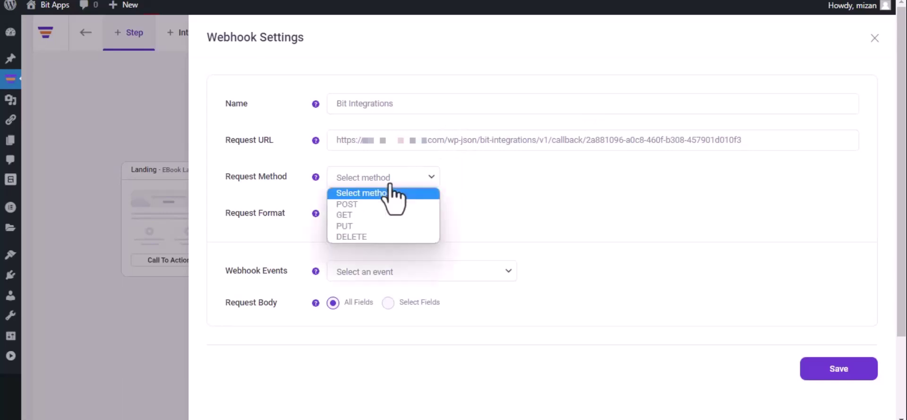
left_click(380, 204)
left_click(382, 213)
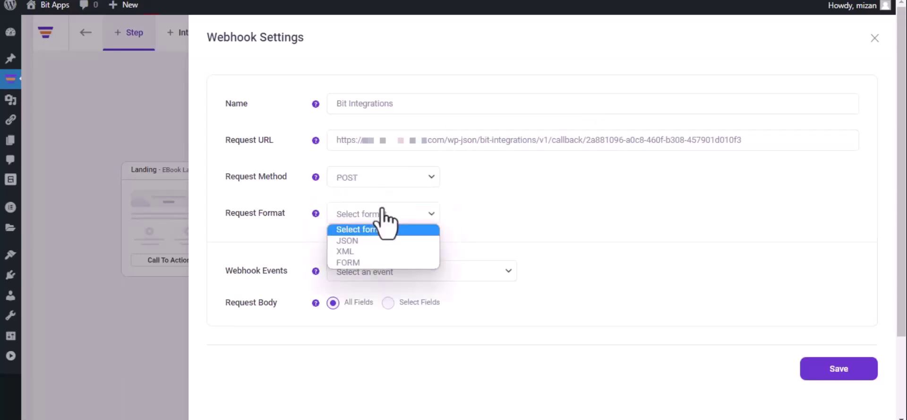
left_click(375, 241)
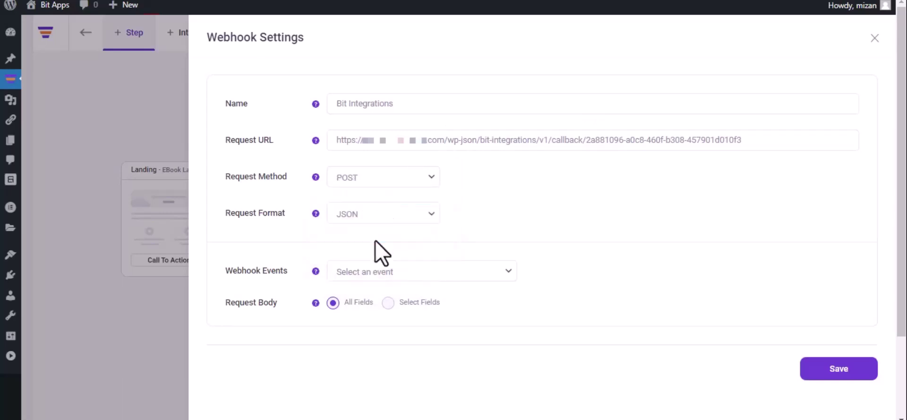
left_click(398, 273)
left_click(397, 300)
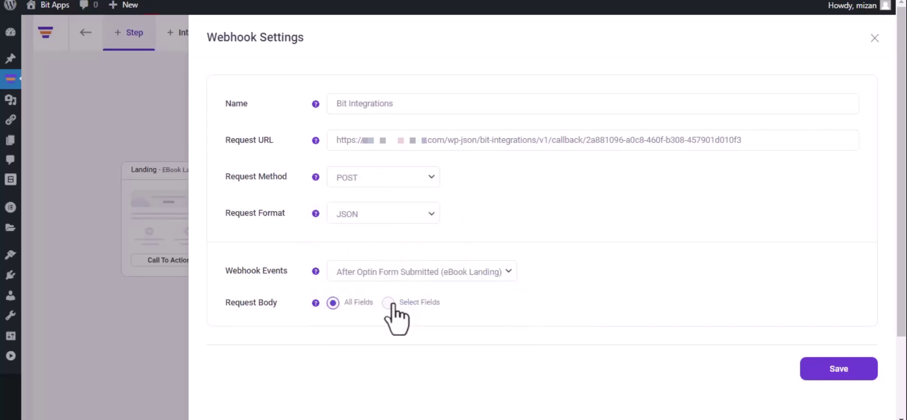
left_click(835, 378)
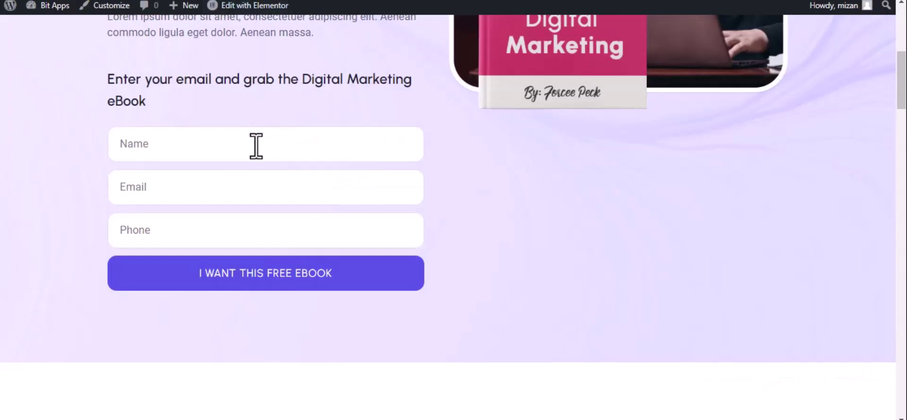
Fill the optin form with name 'Bit Integrations', a test e-mail address and a phone number, and submit.
left_click(256, 146)
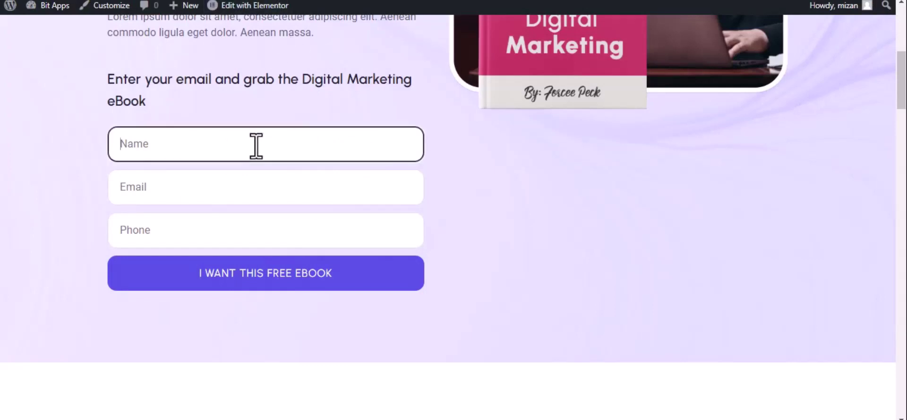
type("B")
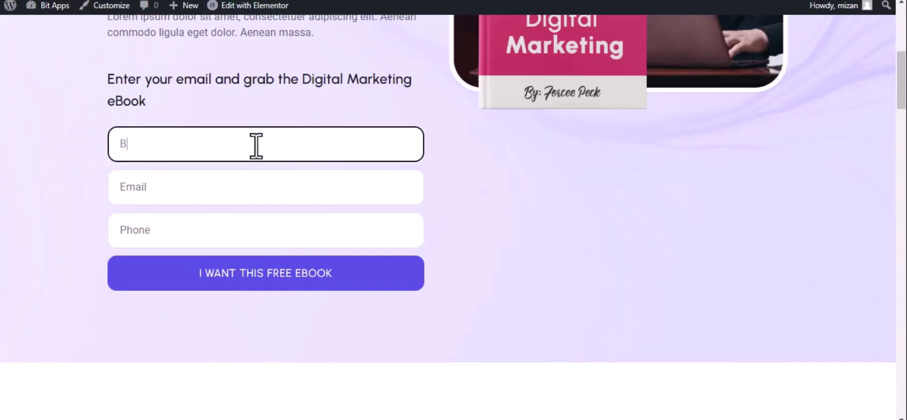
type("it Integrations")
left_click(200, 195)
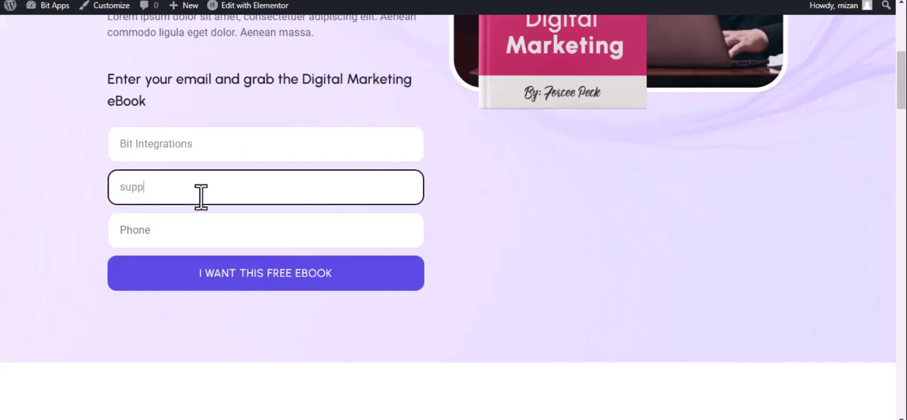
left_click(202, 231)
type("4")
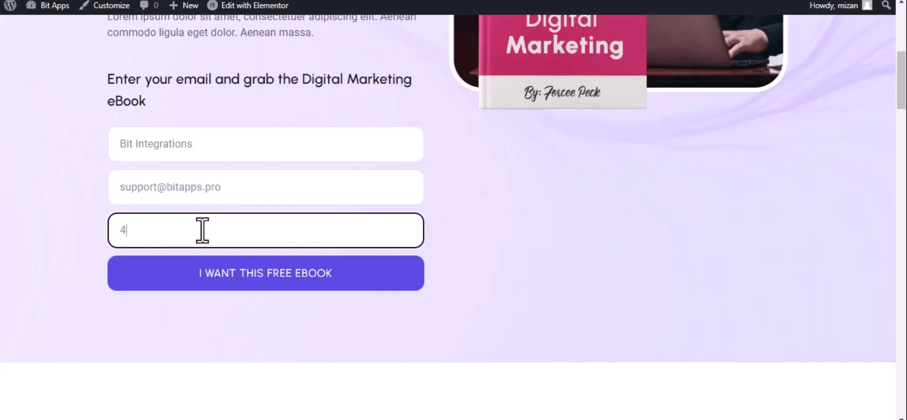
type("44555666")
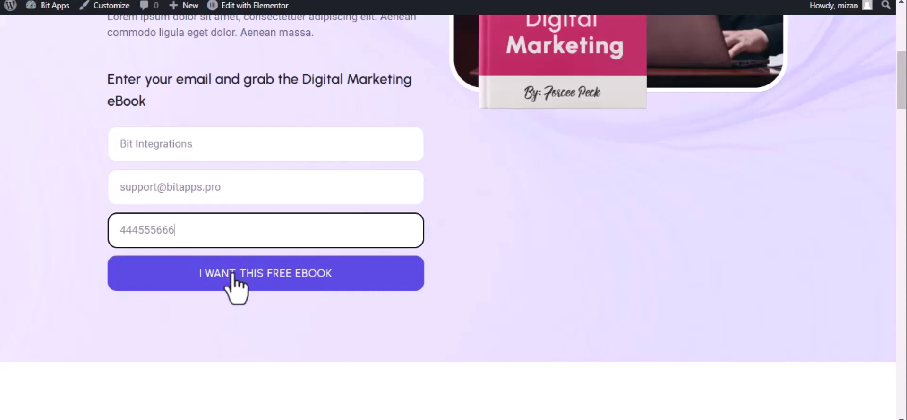
left_click(233, 273)
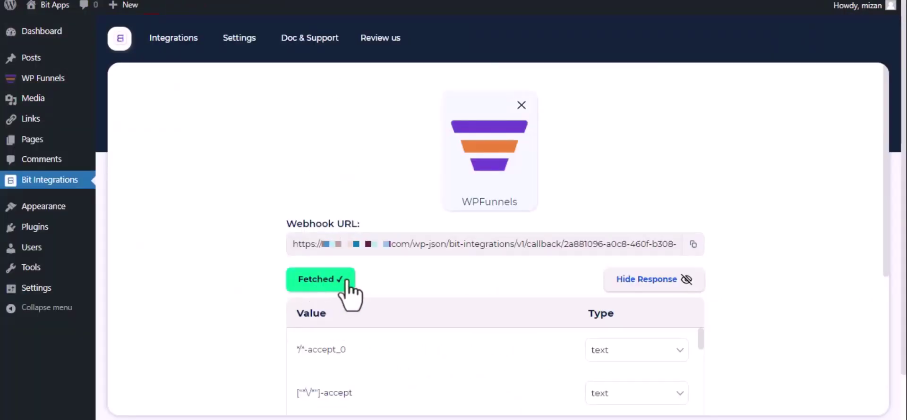
Scroll past the fetched form fields and proceed to Set Action.
scroll(316, 287, "down", 1)
scroll(316, 287, "down", 4)
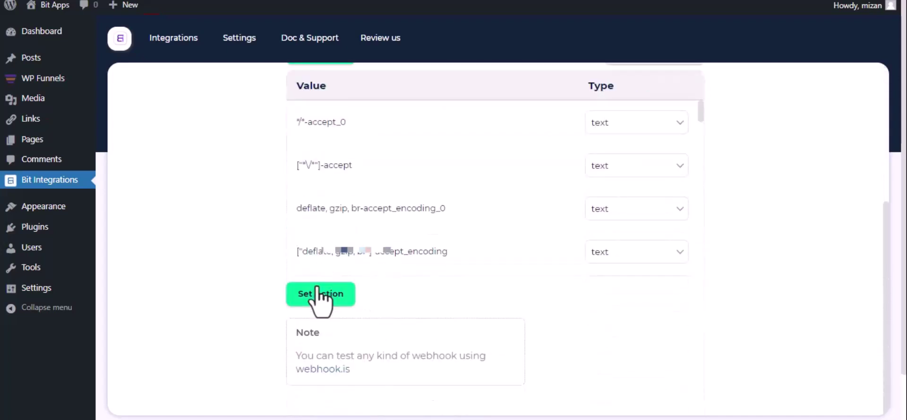
left_click(320, 294)
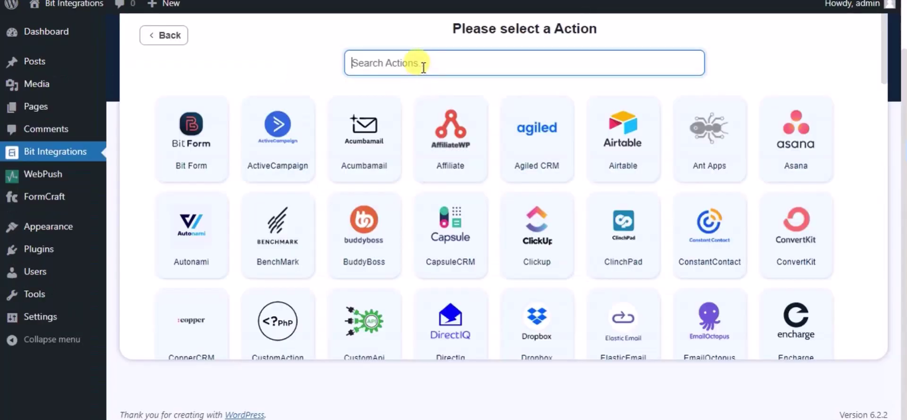
Choose SendPulse as the action, name it 'Bit Integrations' and open SendPulse's API token page.
type("send")
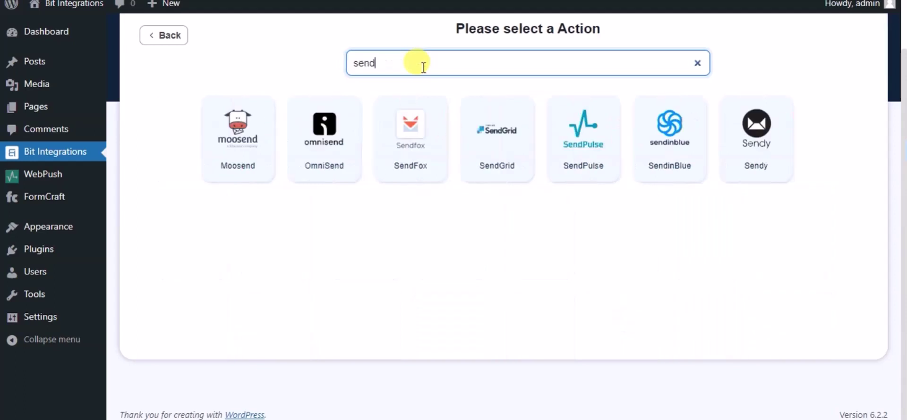
left_click(612, 173)
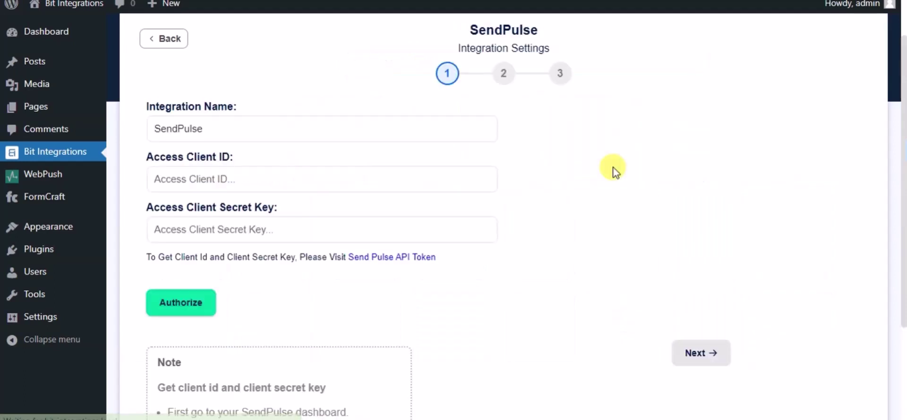
left_click(253, 124)
double_click(254, 124)
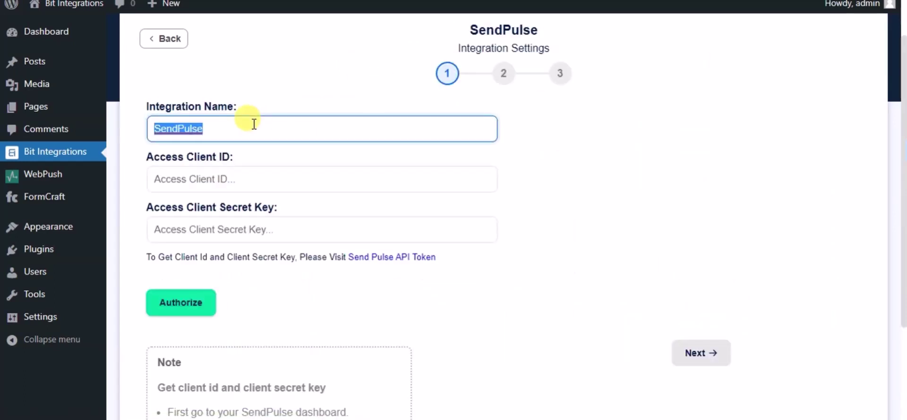
type("Bit Integrat")
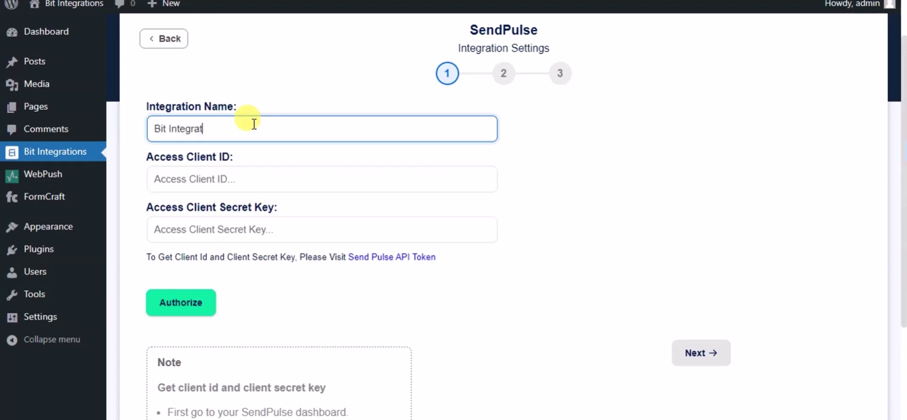
type("ions")
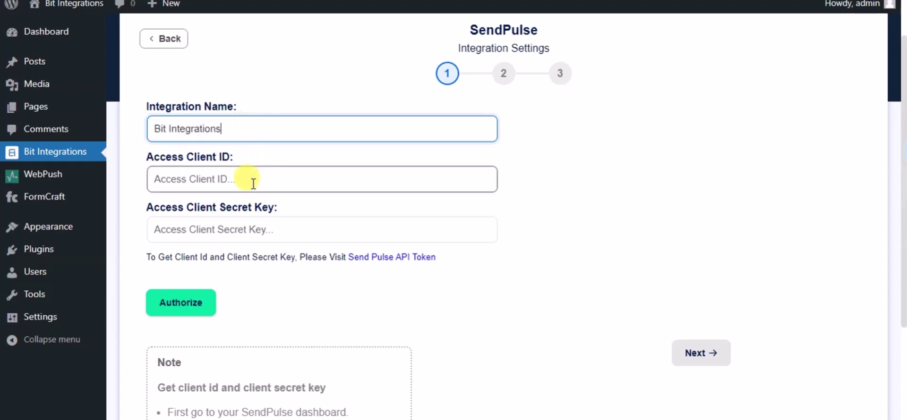
left_click(253, 184)
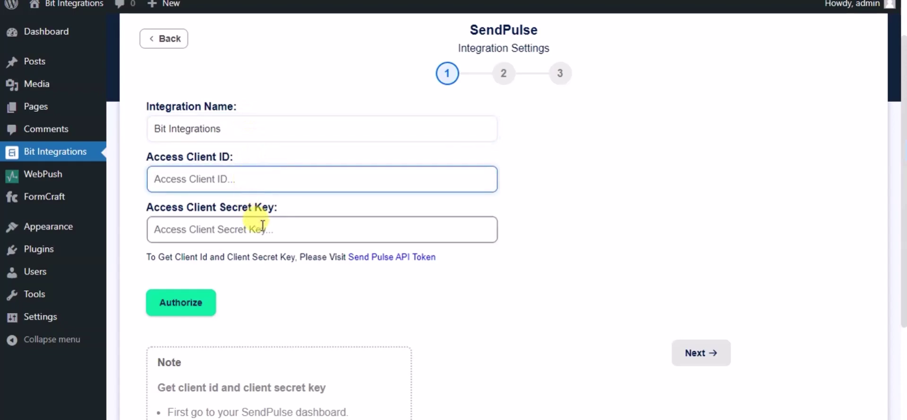
left_click(392, 261)
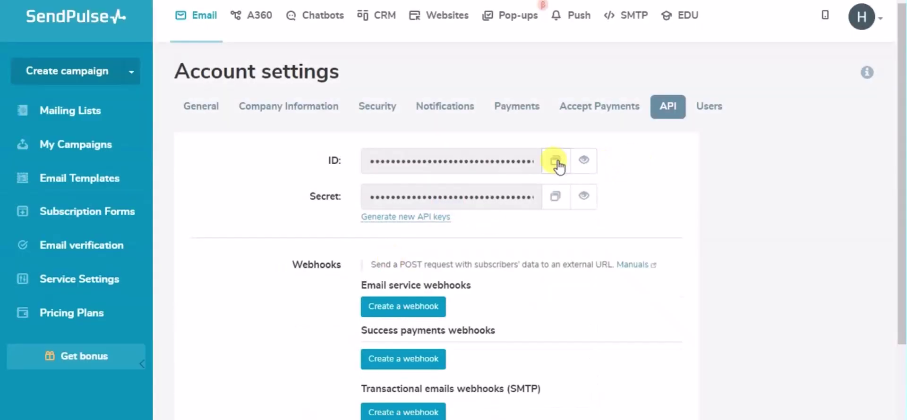
Copy the SendPulse API ID into the Client ID field, then copy the API secret.
left_click(559, 165)
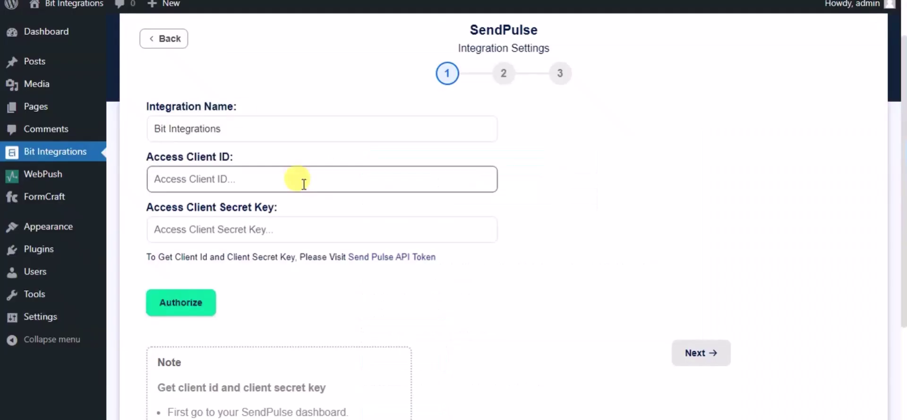
left_click(294, 180)
key("ctrl+v")
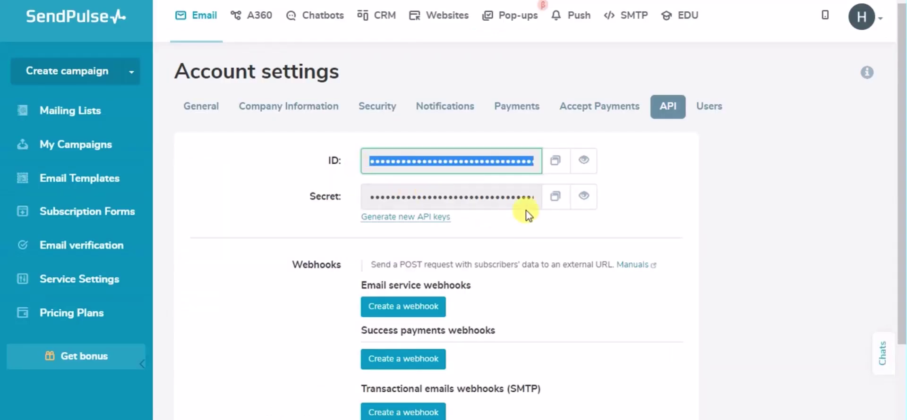
left_click(553, 196)
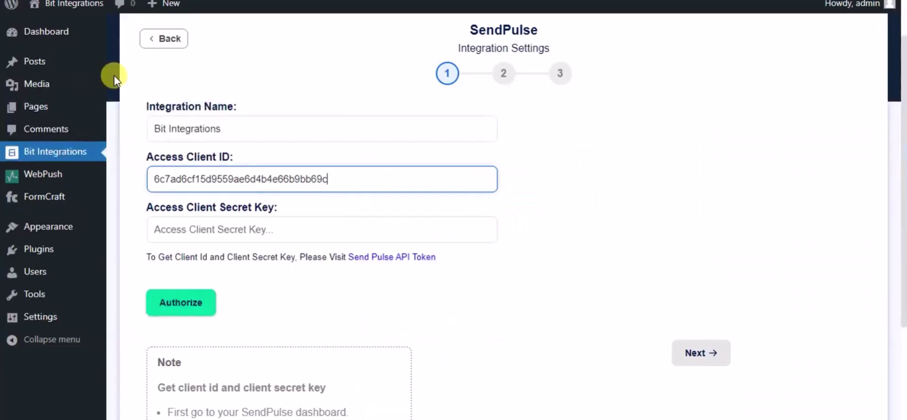
Paste the secret into Access Client Secret Key, authorize SendPulse and continue to mapping.
left_click(206, 229)
key("ctrl+v")
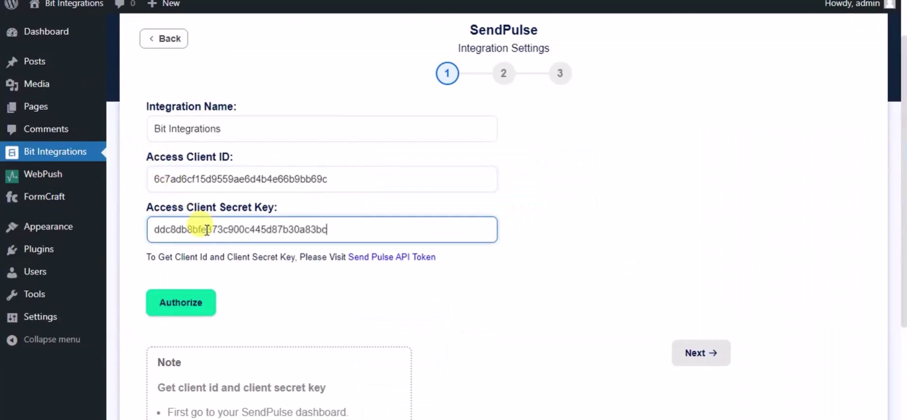
left_click(193, 302)
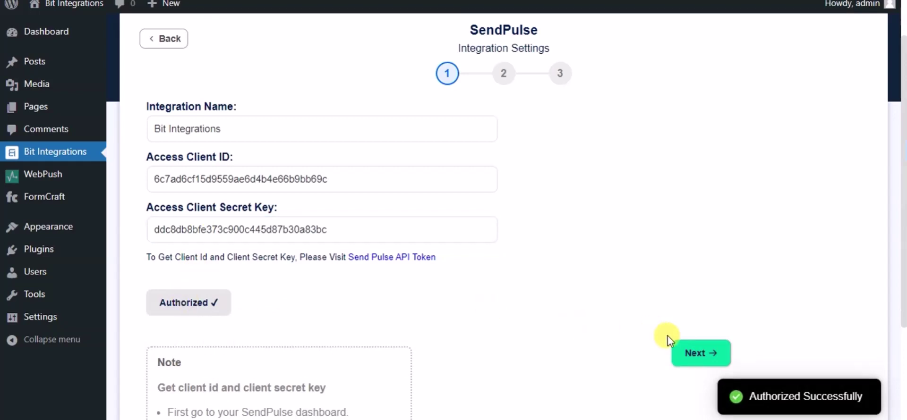
left_click(694, 354)
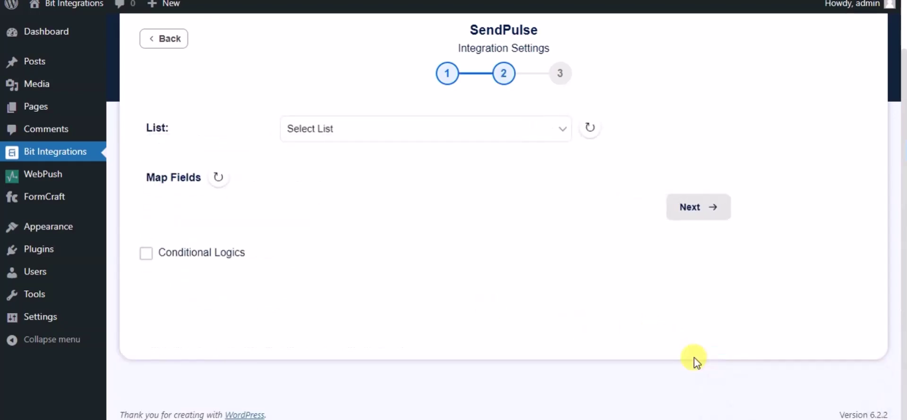
Choose the My emails list and map the form's Email field to SendPulse Email.
left_click(454, 125)
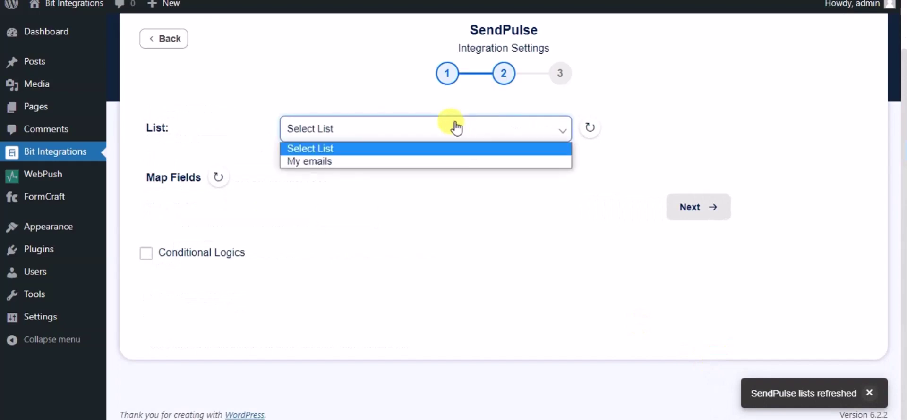
left_click(385, 161)
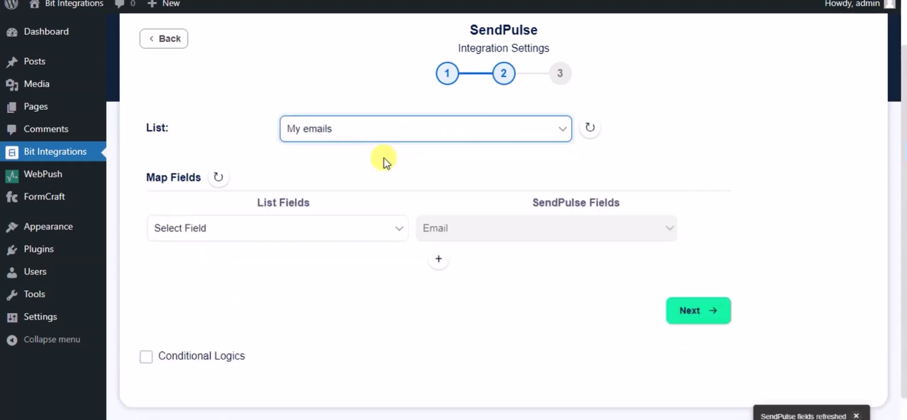
left_click(320, 230)
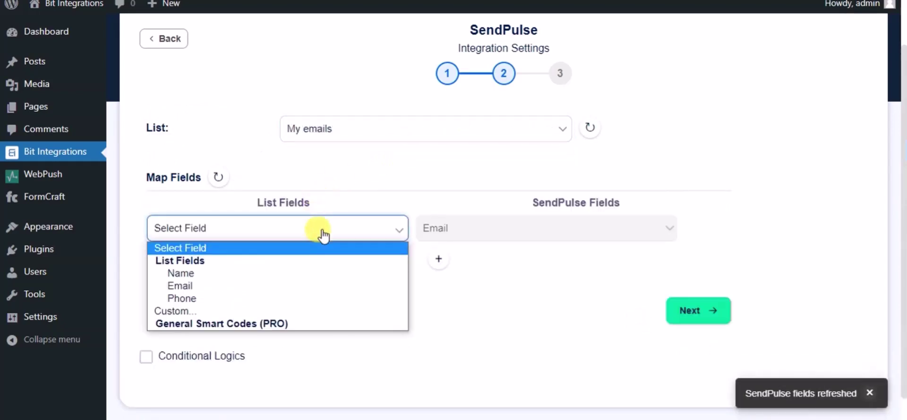
left_click(226, 286)
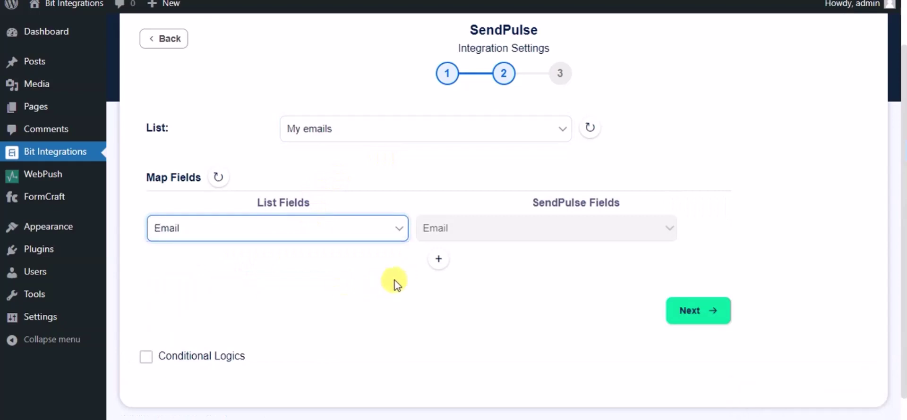
Add mapping rows linking the form's Name and Phone fields to SendPulse Name and Phone.
left_click(439, 260)
left_click(473, 262)
left_click(468, 295)
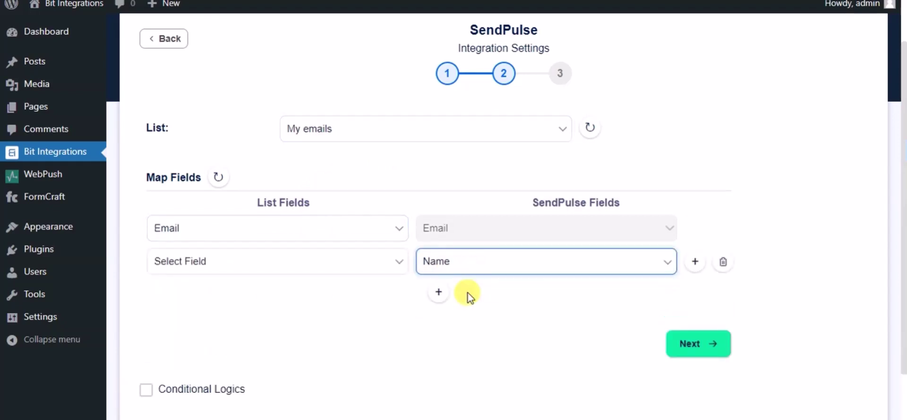
left_click(367, 260)
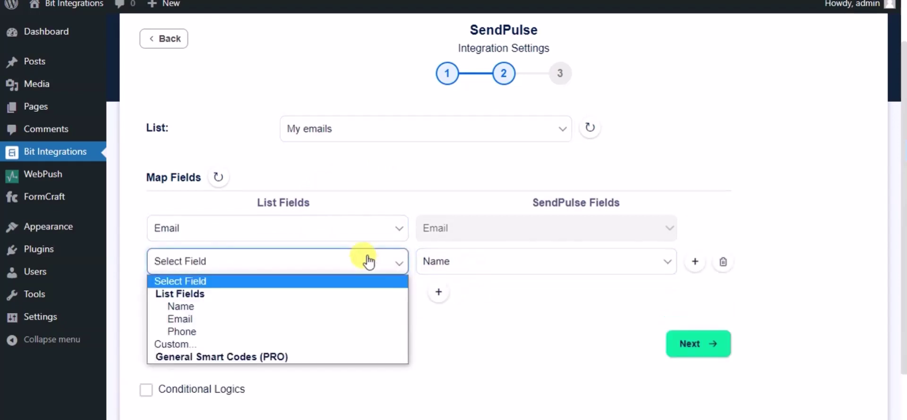
left_click(227, 312)
left_click(437, 293)
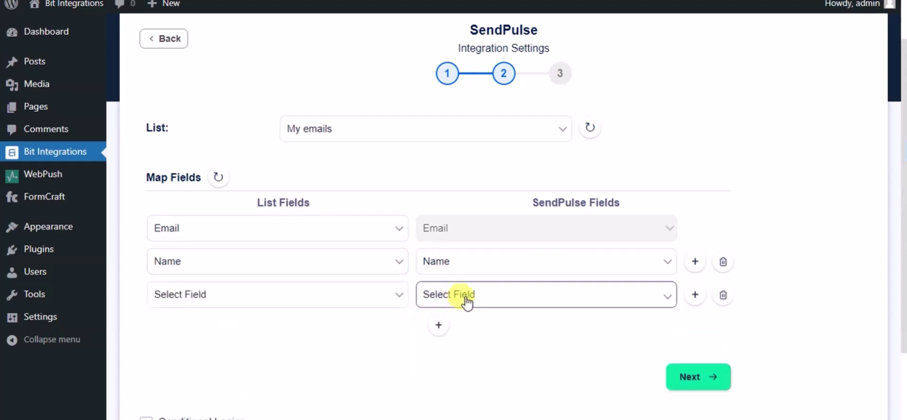
left_click(466, 297)
left_click(456, 339)
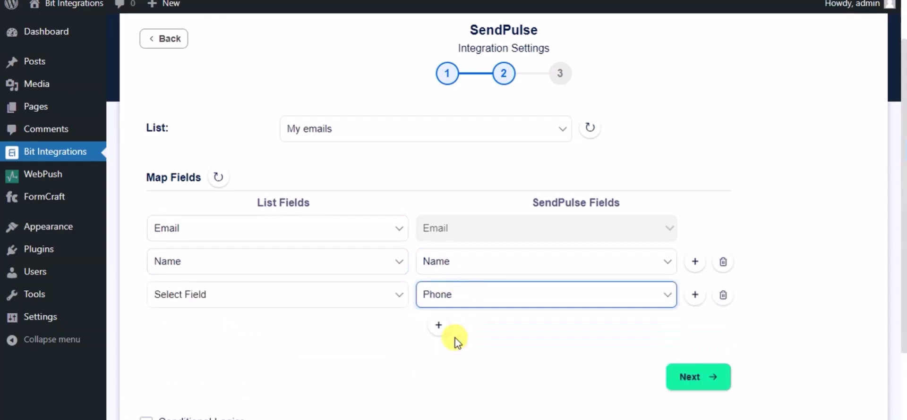
left_click(385, 300)
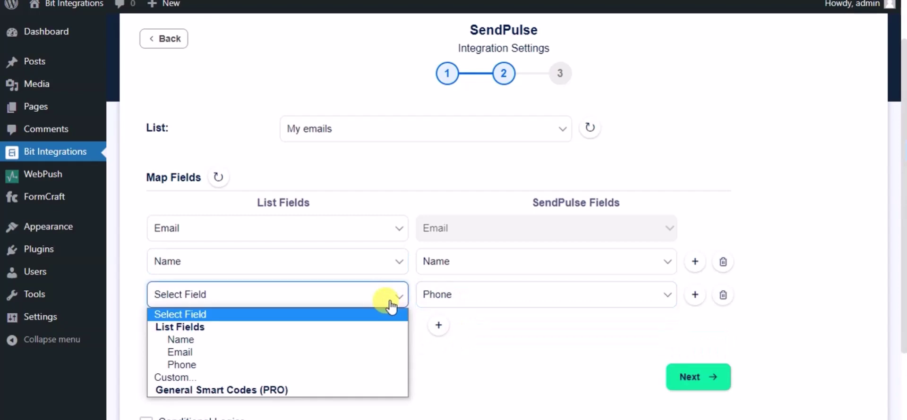
left_click(249, 366)
Proceed to the final step and Finish & Save the integration.
scroll(406, 354, "down", 2)
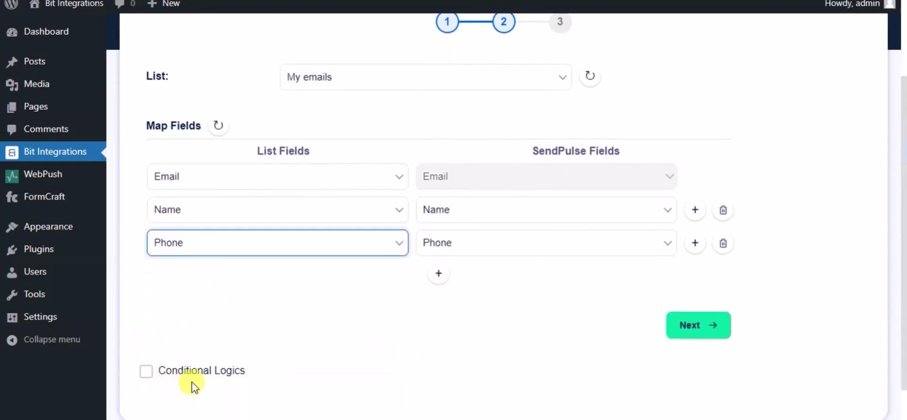
left_click(724, 330)
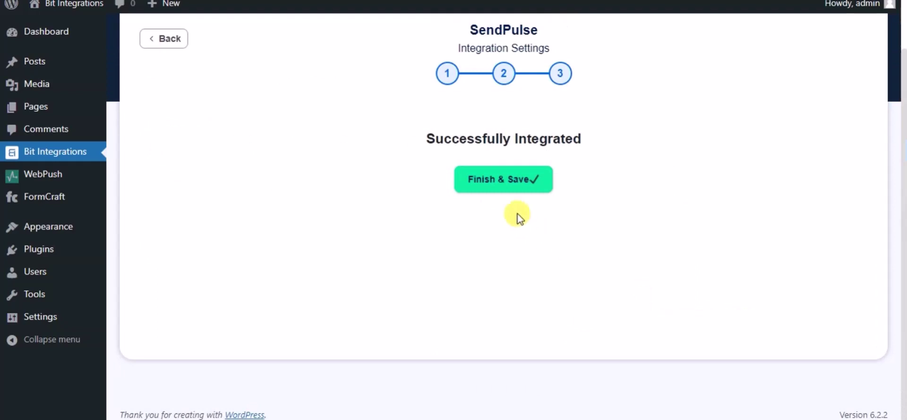
left_click(505, 188)
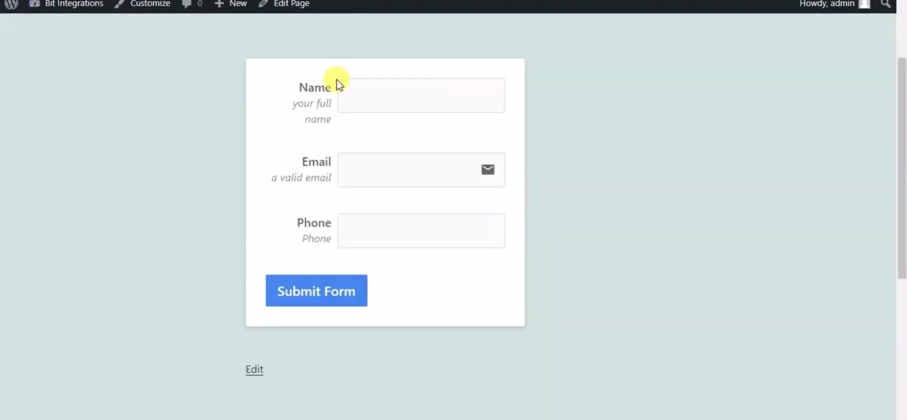
Enter the name 'Bit Integrations', a test e-mail address and a phone number, then submit the form.
left_click(355, 103)
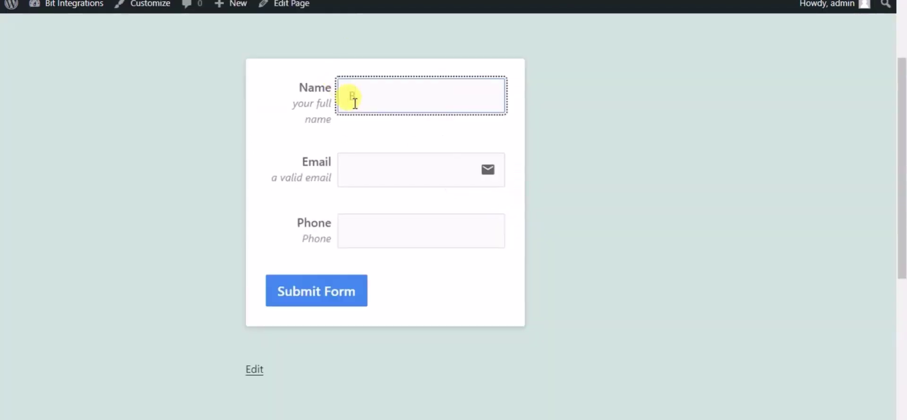
type("Bit Integr")
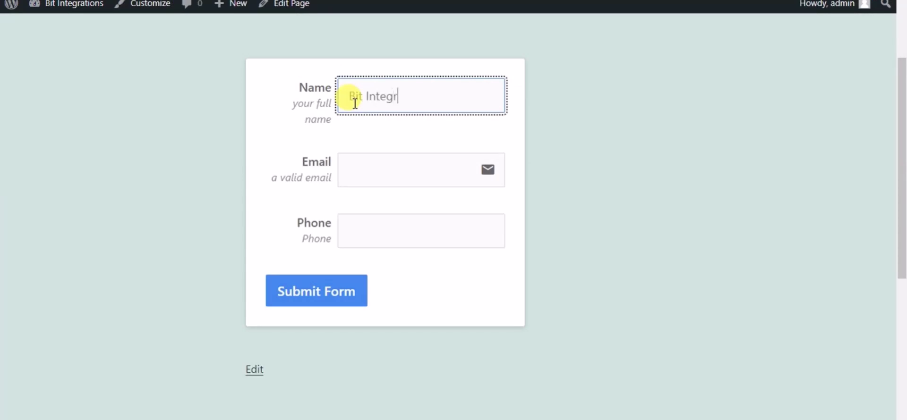
type("ations")
left_click(374, 166)
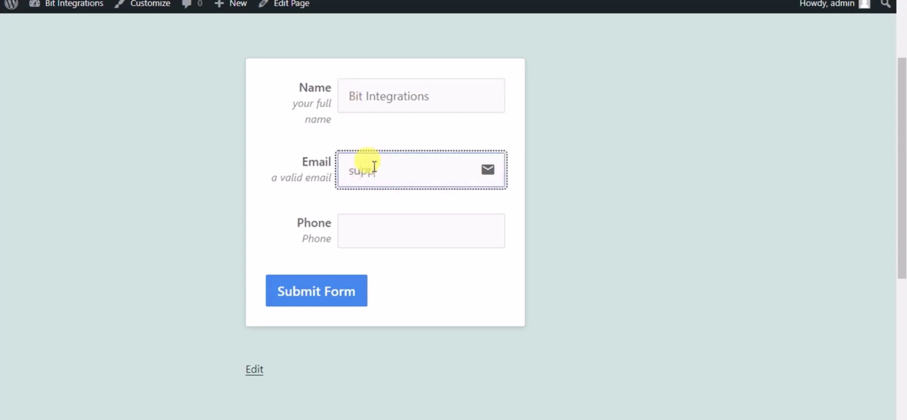
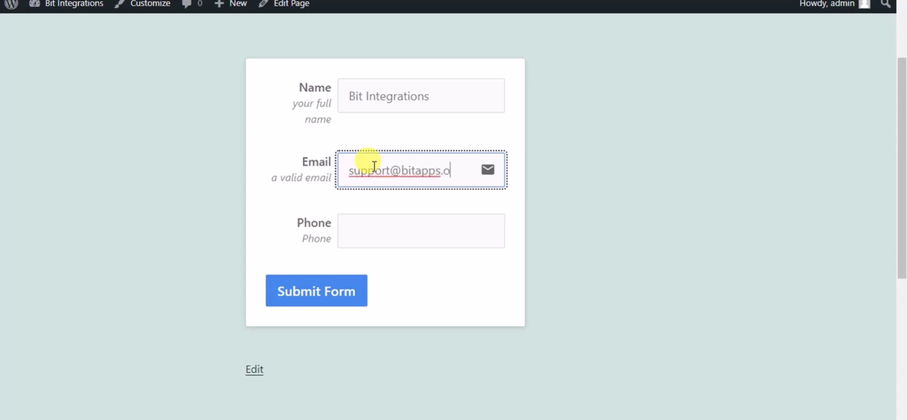
left_click(370, 222)
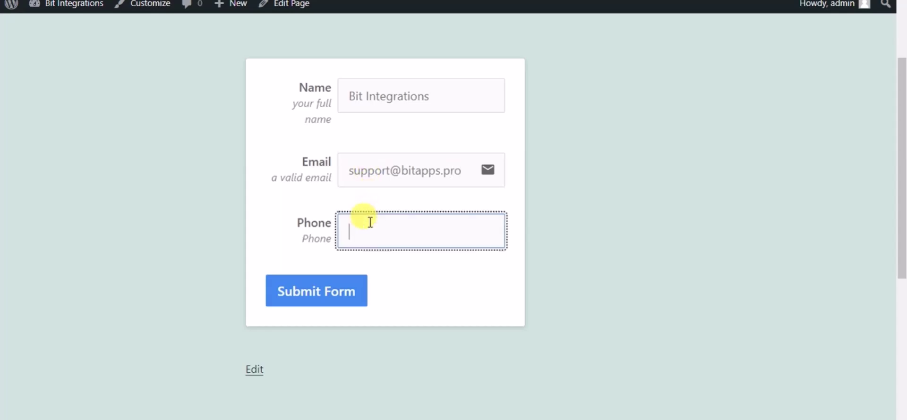
type("444555666")
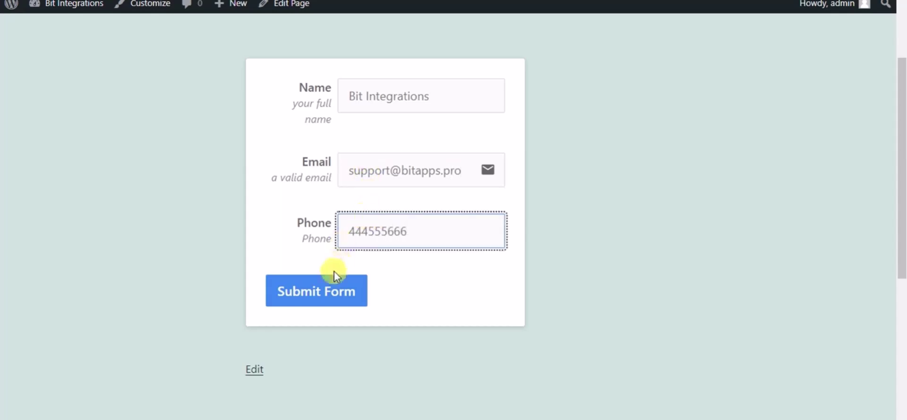
left_click(324, 291)
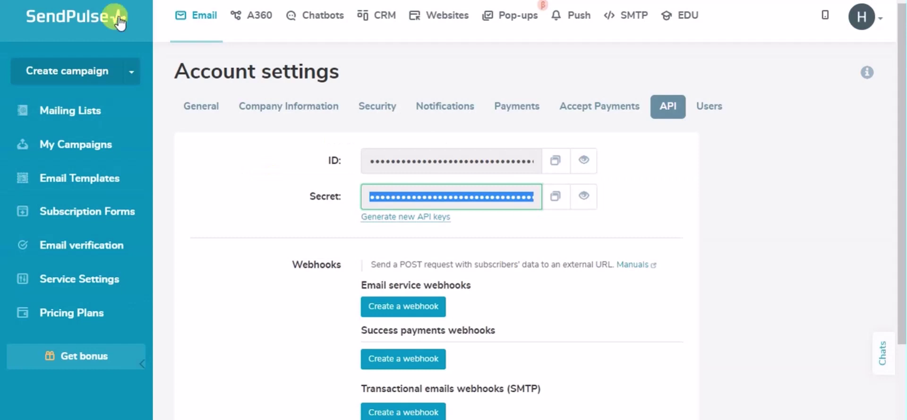
Open SendPulse's My emails list and find the Bit Integrations test contact with its email and phone.
left_click(74, 112)
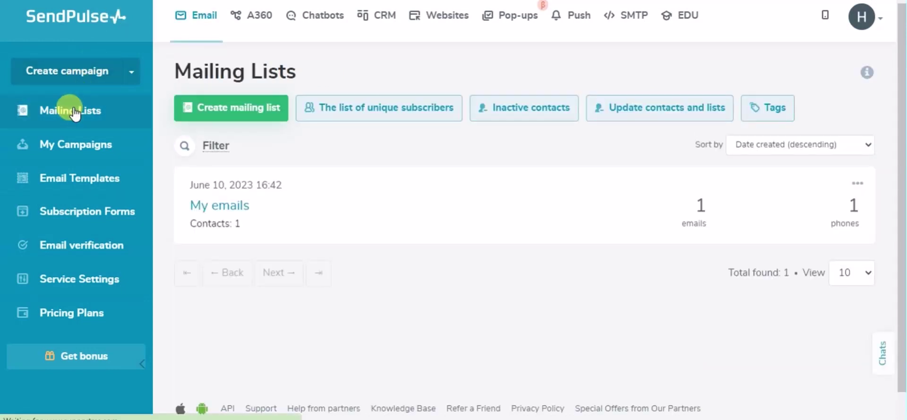
left_click(220, 216)
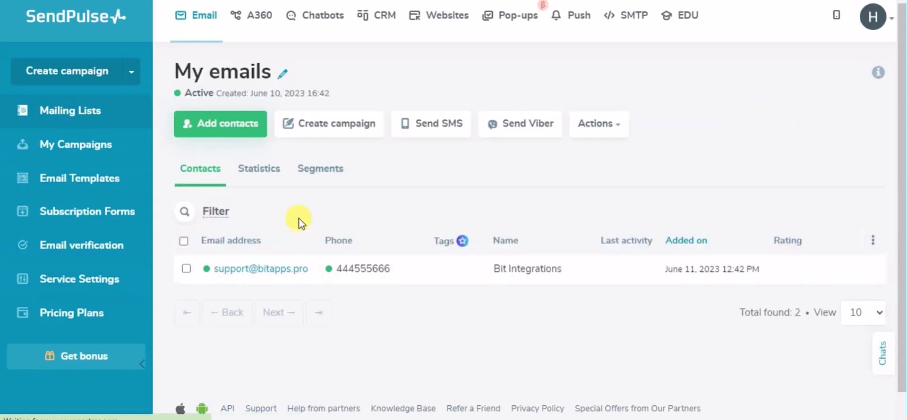
scroll(299, 220, "down", 1)
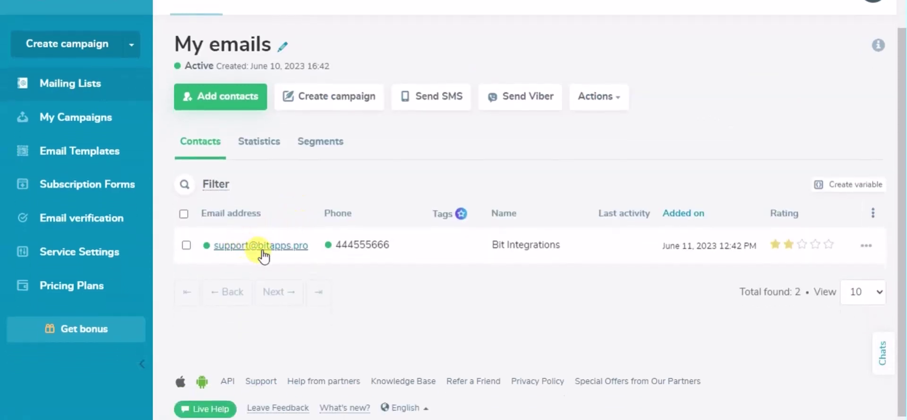